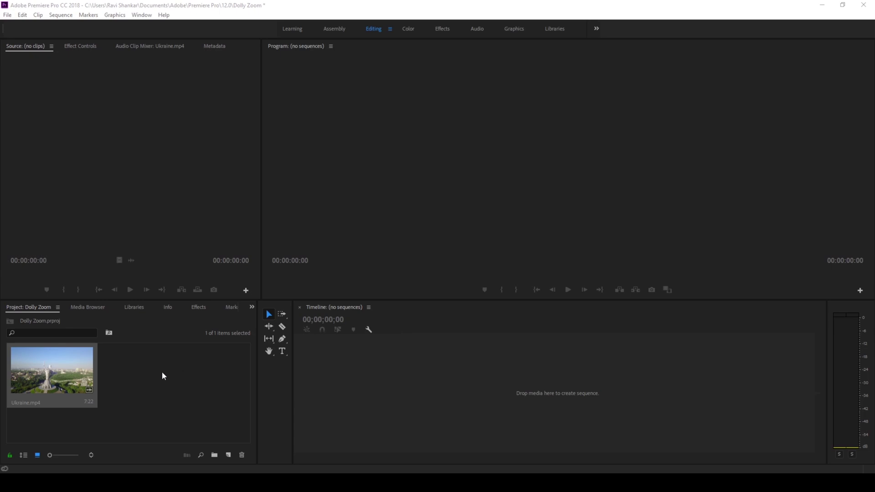
double_click(49, 371)
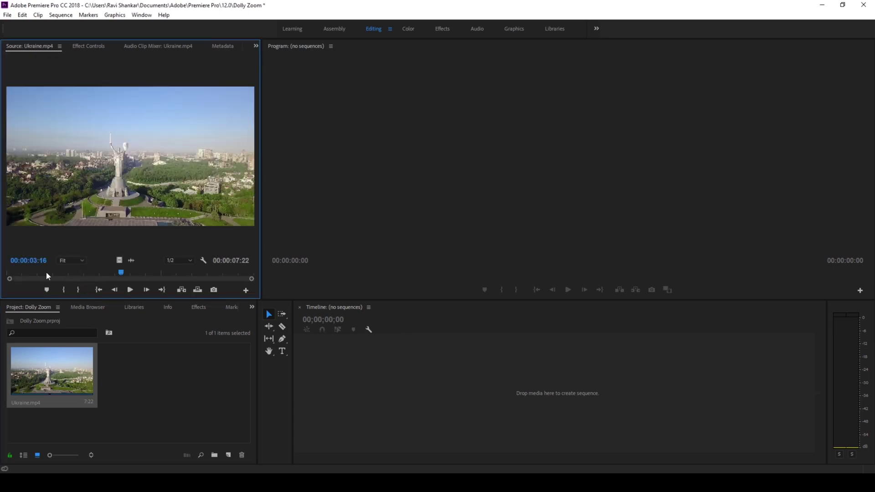
drag(46, 274, 26, 273)
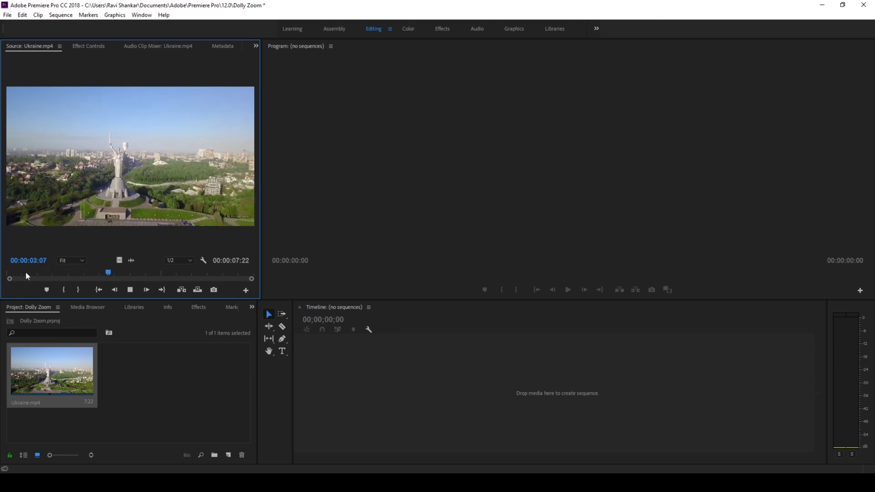
click(17, 273)
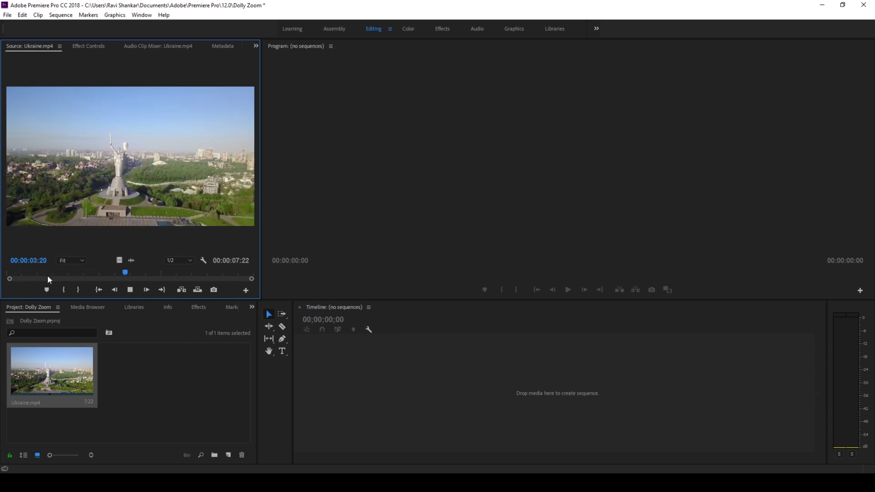
key(space)
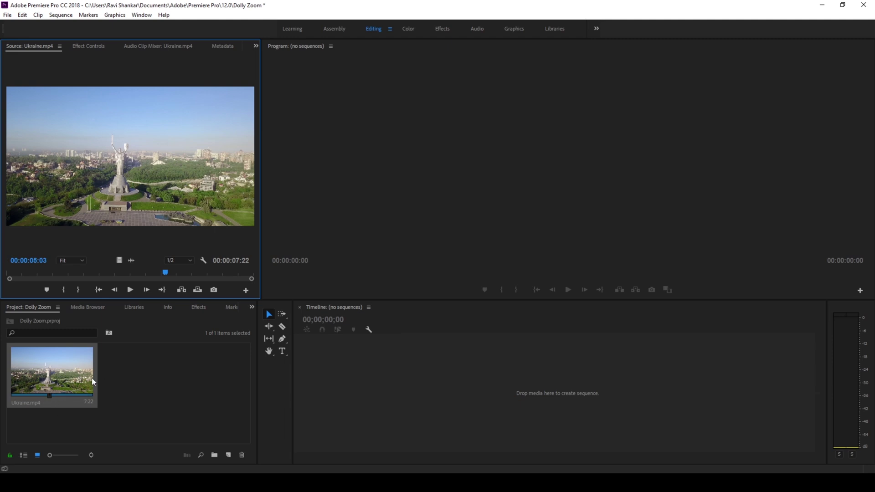
- Create Sequence 02 from the HDV 1080p24 preset and drop Ukraine.mp4 onto it
right_click(147, 373)
mouse_move(176, 413)
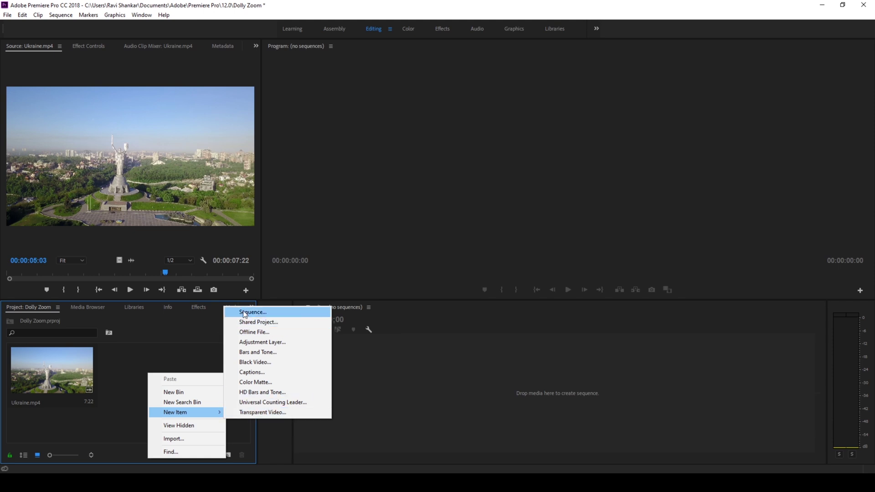
click(251, 312)
click(333, 253)
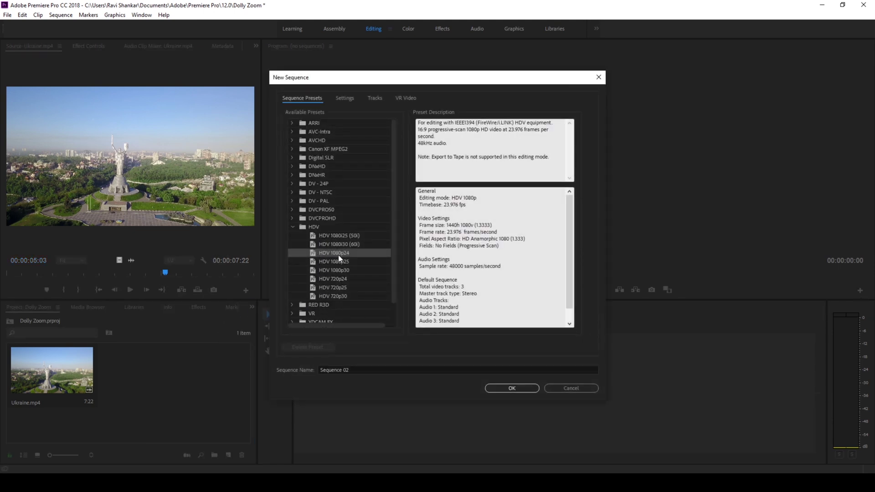
click(512, 388)
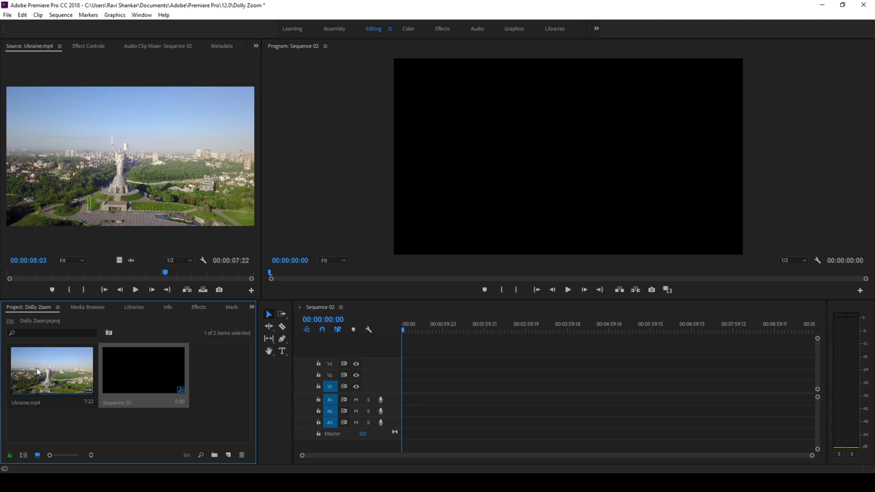
drag(36, 368, 409, 366)
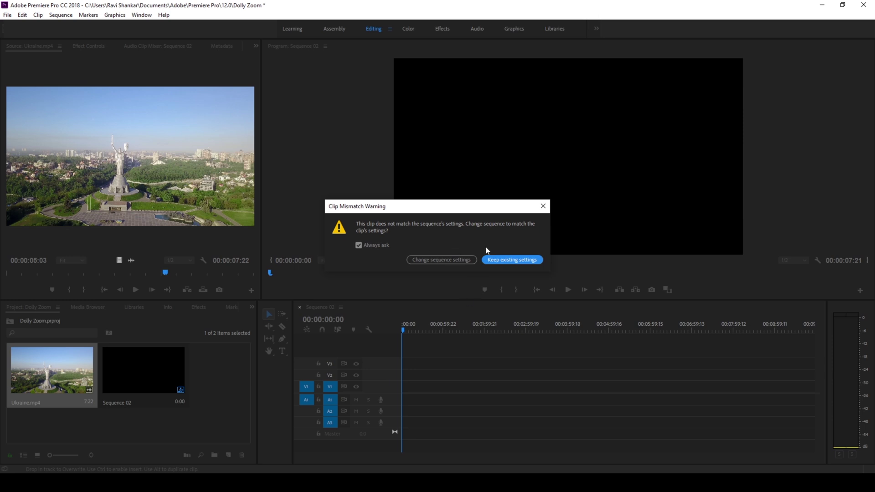
- Keep the existing 1080p settings for the 4K Ukraine.mp4 clip and select it in the timeline
click(508, 260)
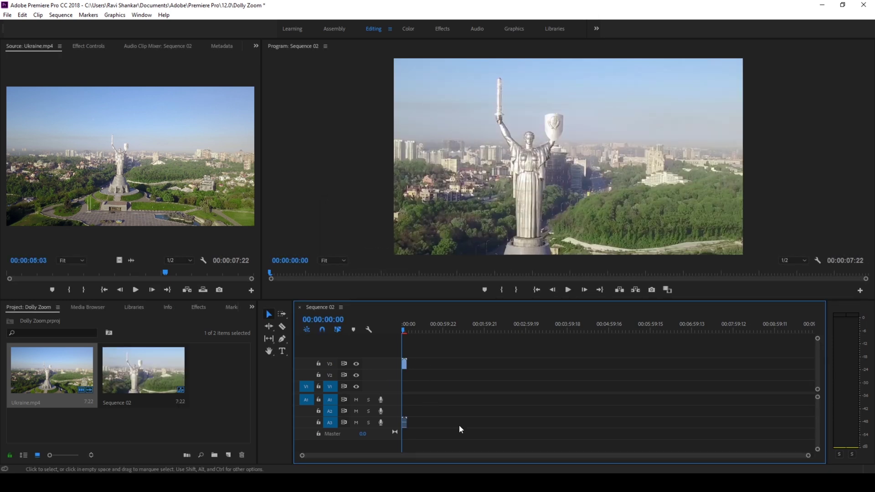
drag(804, 454, 412, 455)
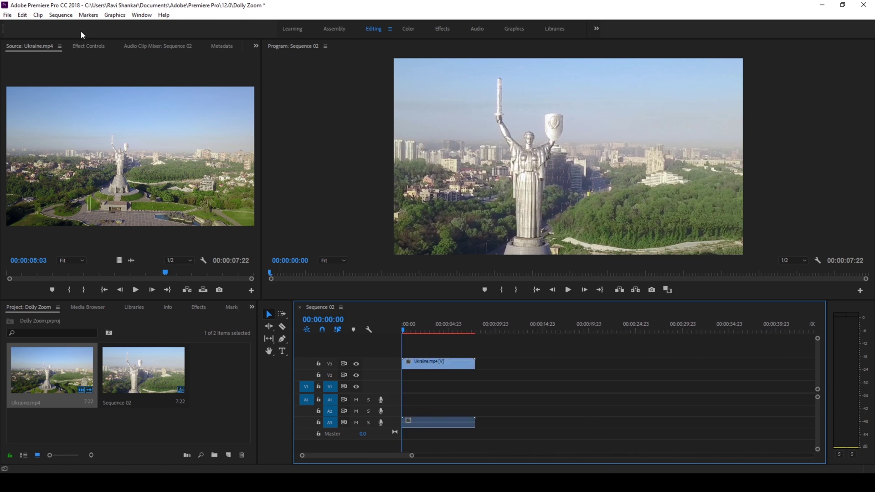
click(88, 45)
- Set Ukraine.mp4's Scale to 50 in Effect Controls and play back to check the framing
click(439, 364)
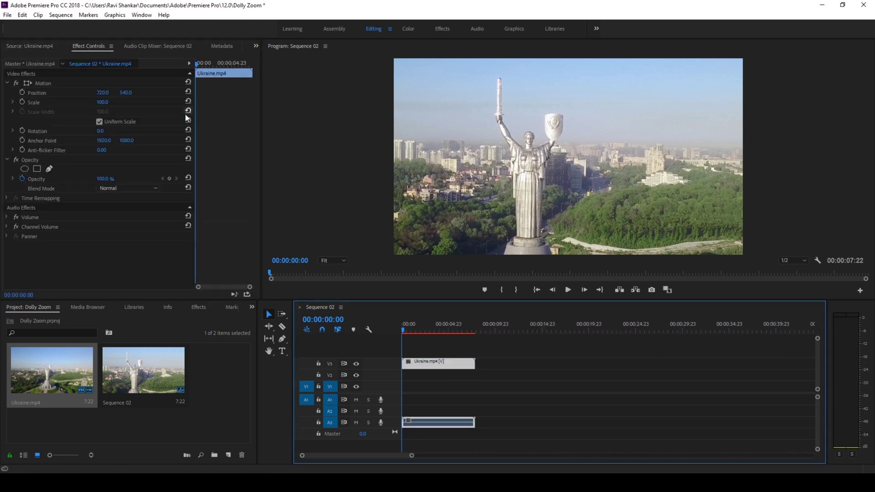
click(102, 102)
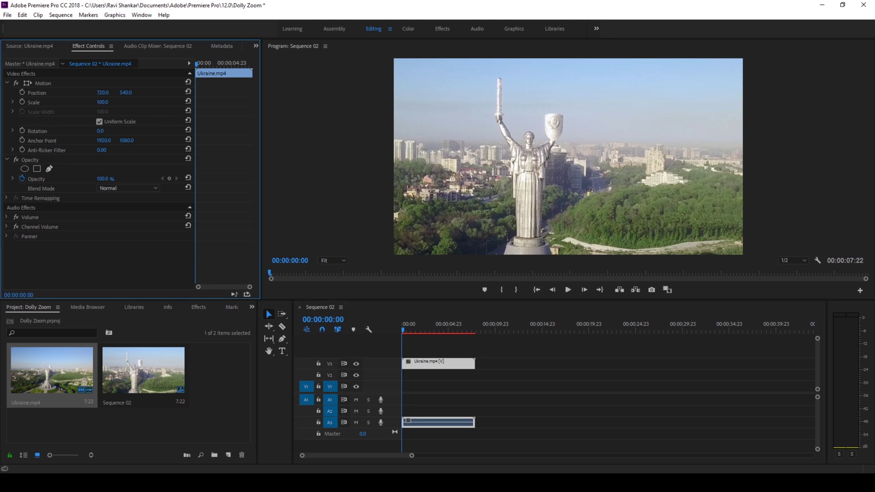
mouse_move(103, 101)
mouse_down()
mouse_move(76, 102)
mouse_move(109, 103)
mouse_up()
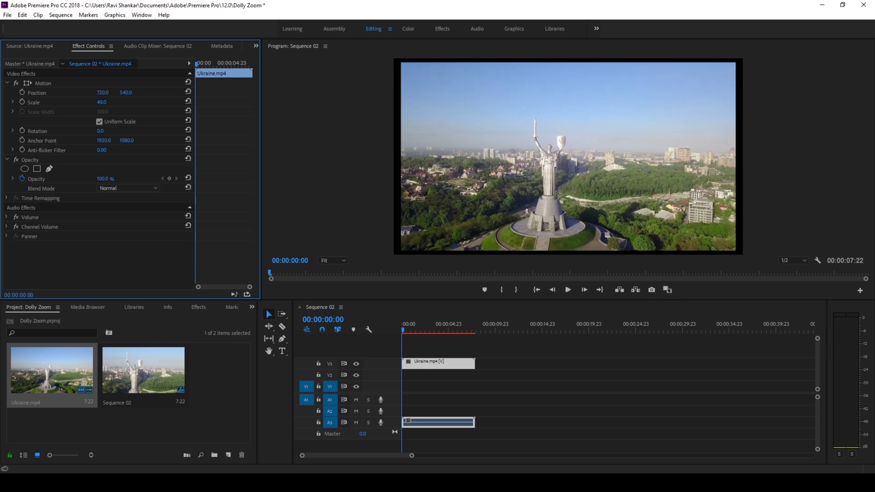
click(104, 102)
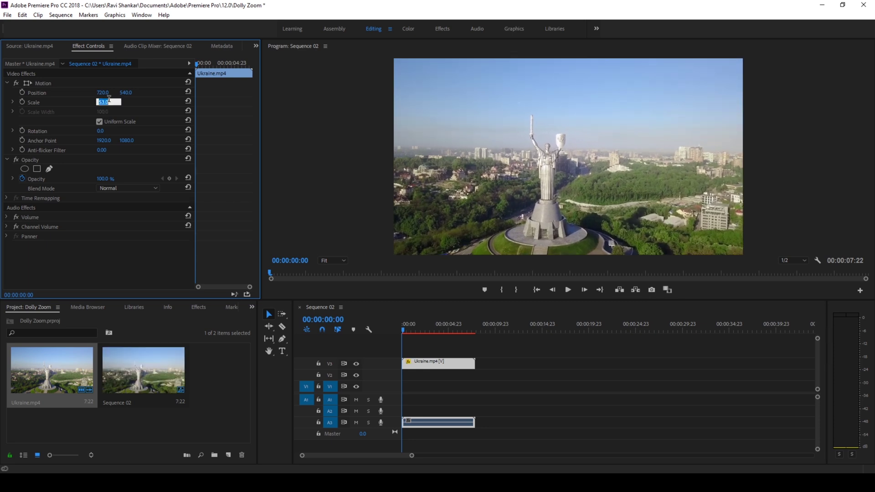
text(50)
key(Return)
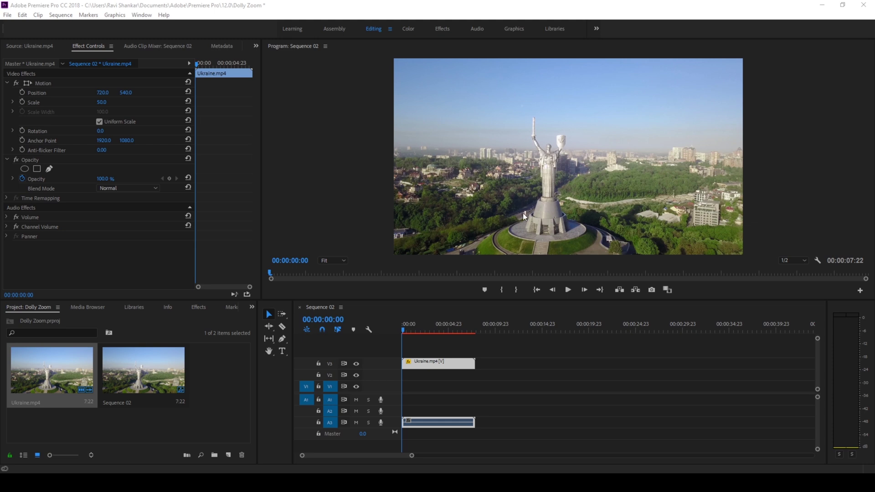
key(space)
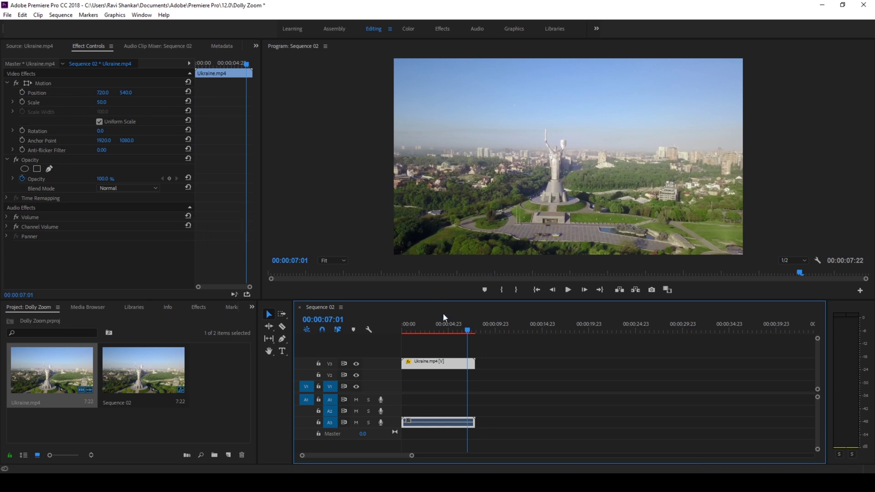
click(466, 334)
drag(466, 333, 403, 335)
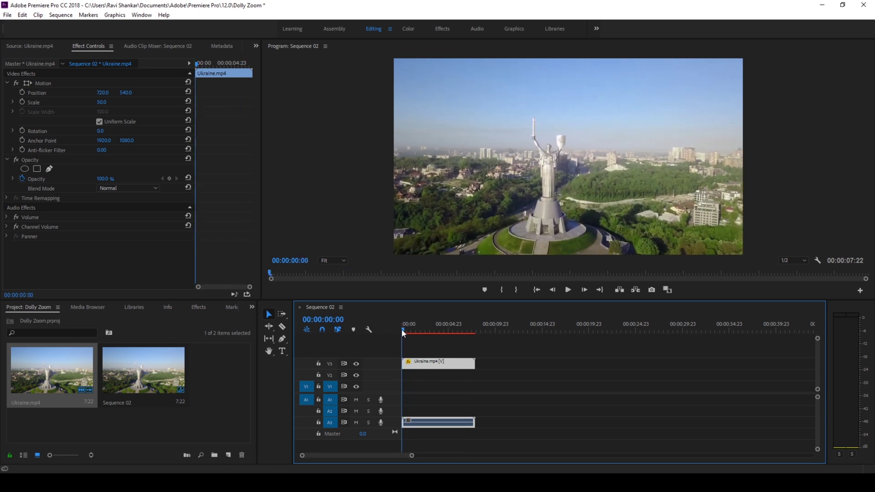
click(22, 101)
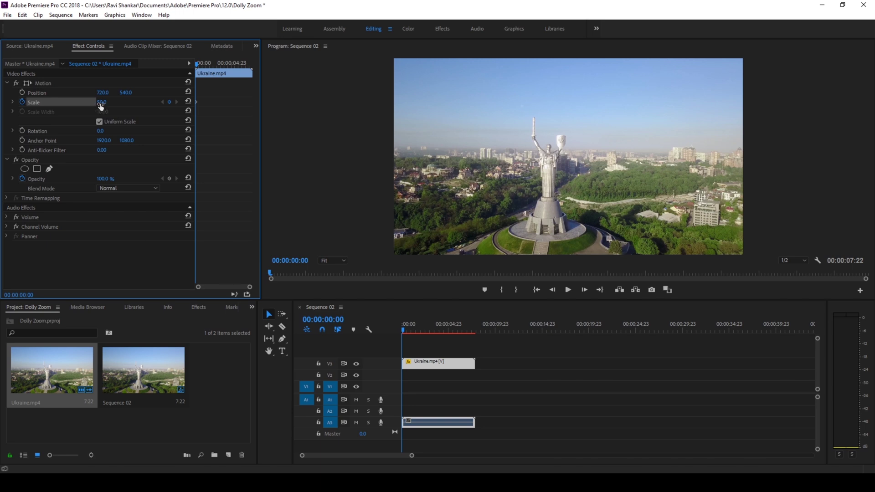
drag(404, 328, 476, 335)
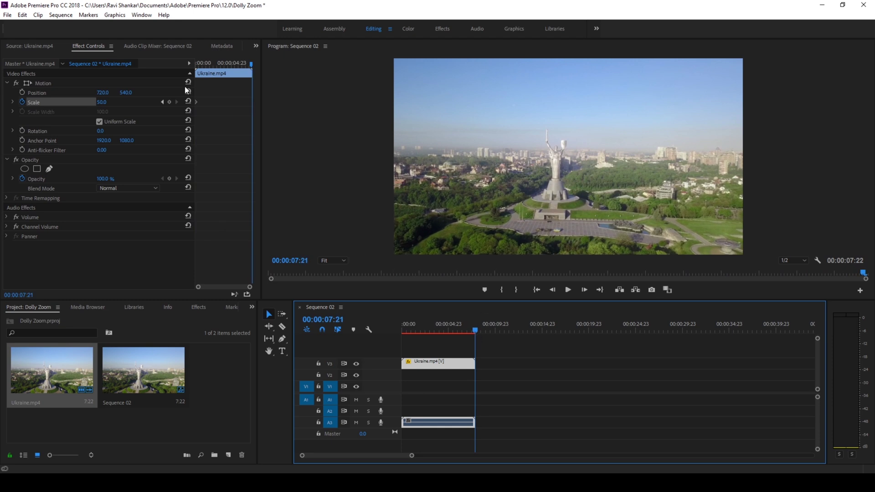
click(103, 102)
text(100)
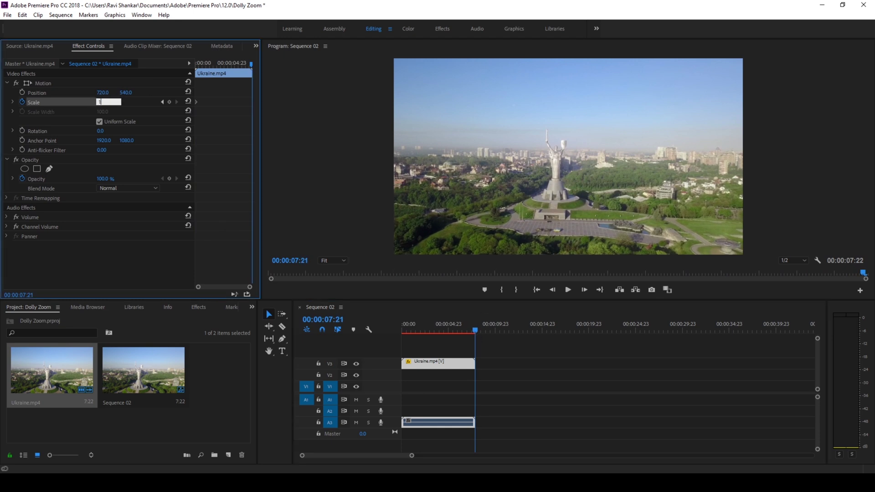
key(Return)
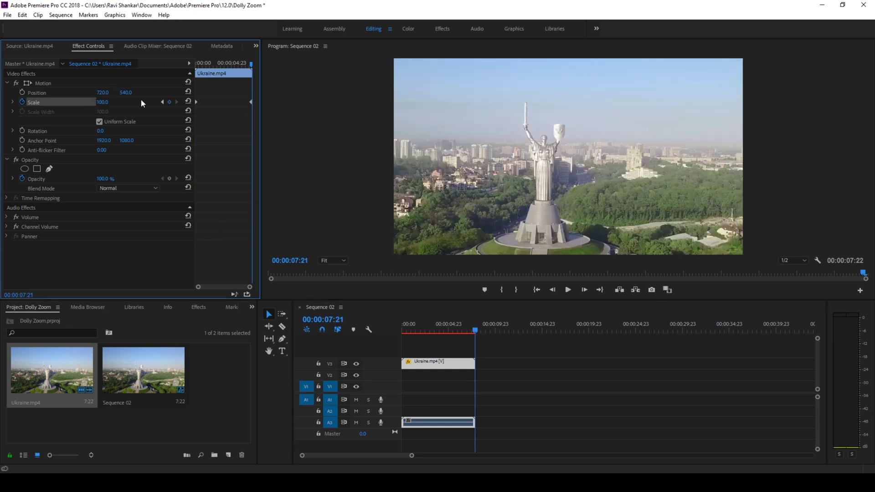
click(408, 330)
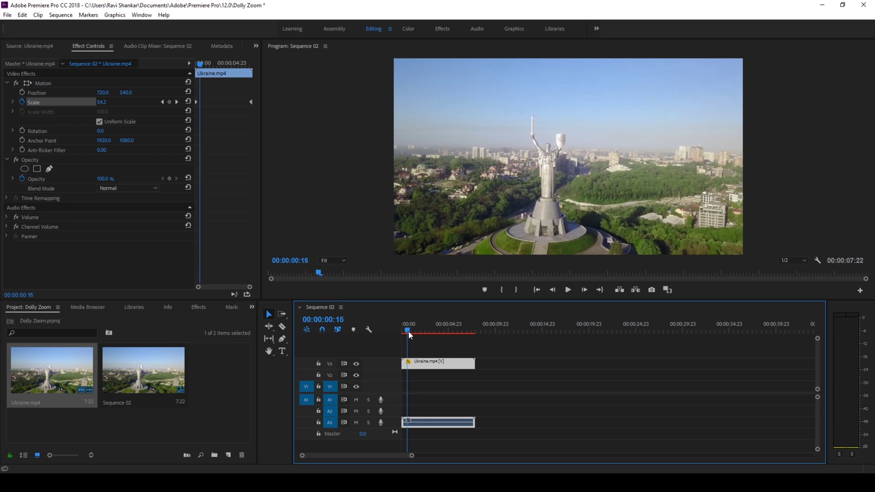
drag(410, 331, 401, 329)
key(space)
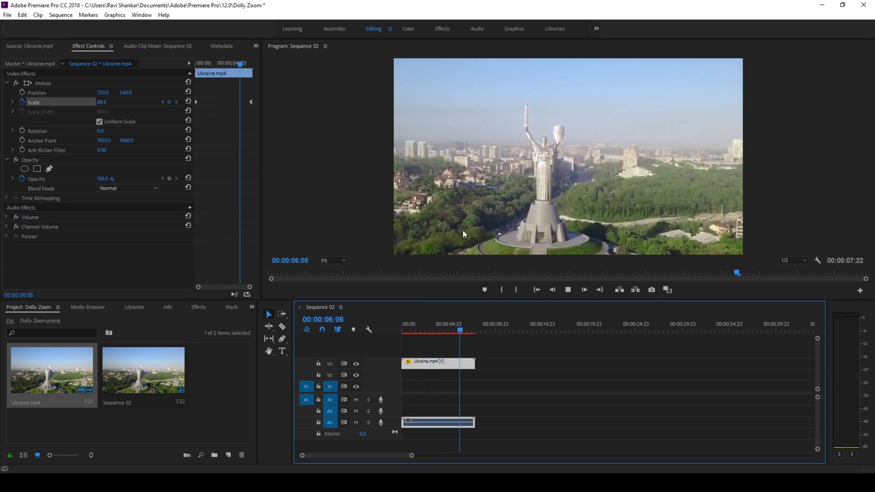
click(411, 326)
drag(411, 331, 404, 330)
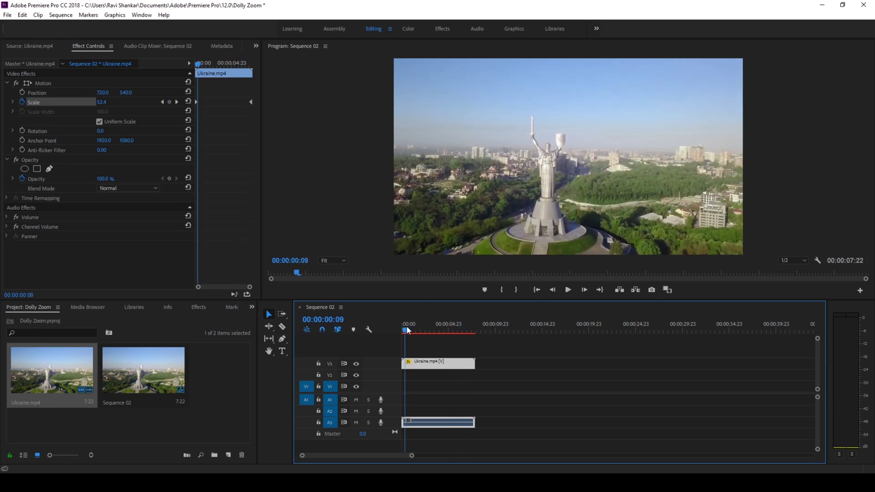
key(space)
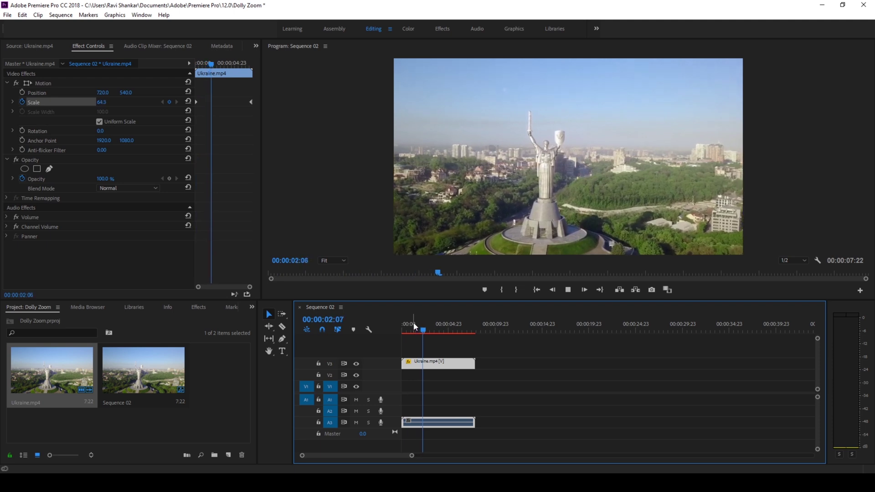
key(space)
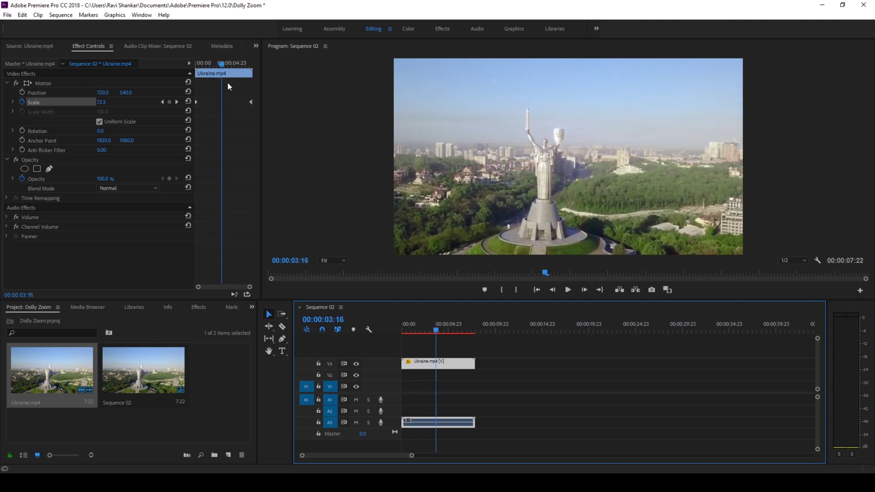
- Select the Scale 100 keyframe and preview the zoom from 50 from the clip start
click(251, 104)
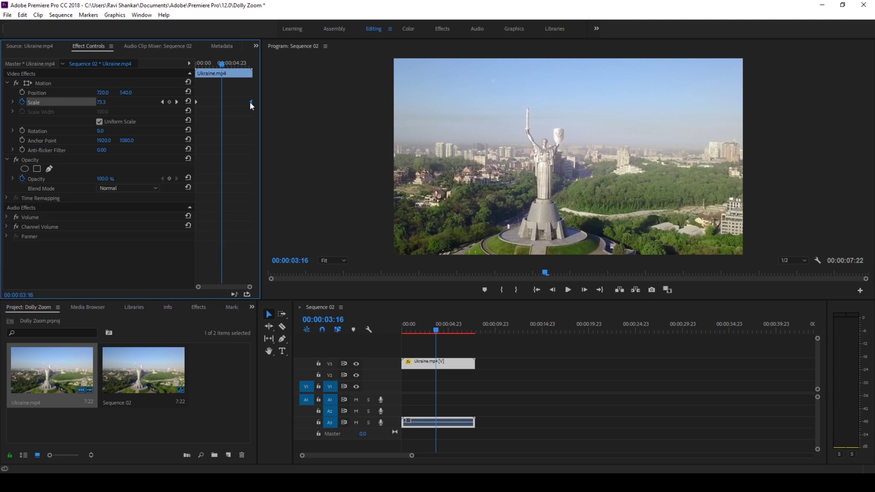
drag(251, 104, 218, 102)
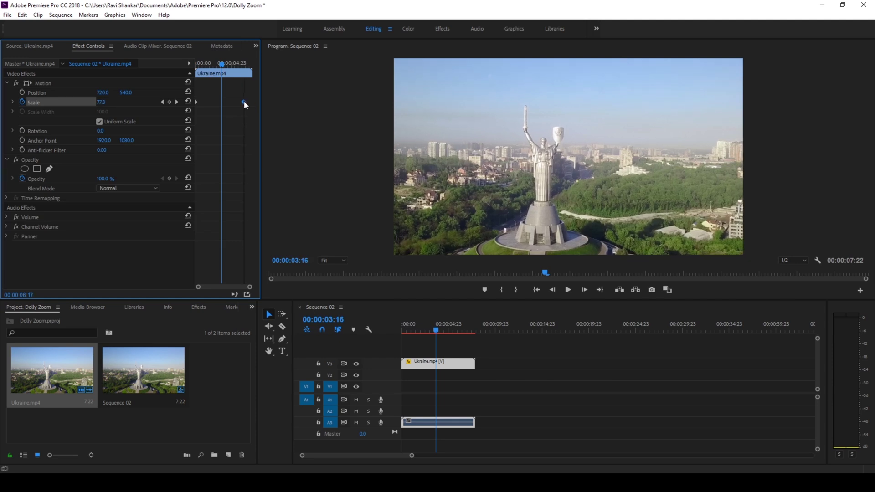
click(218, 101)
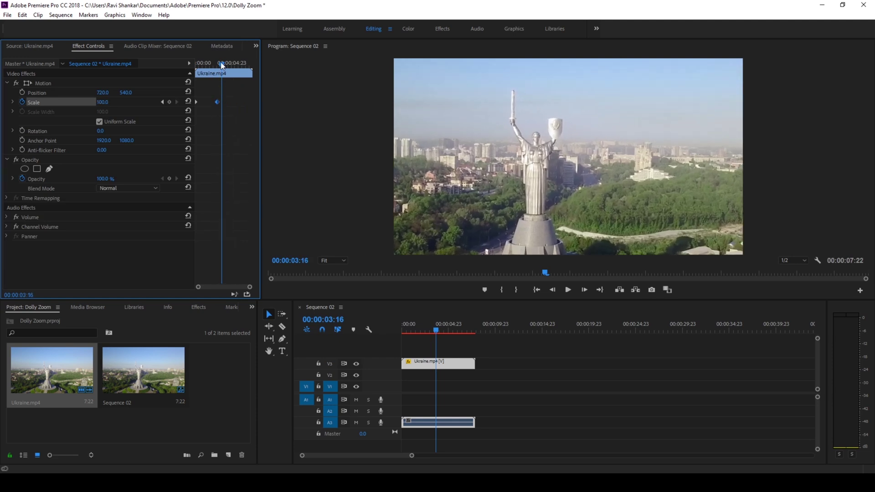
drag(221, 62, 196, 62)
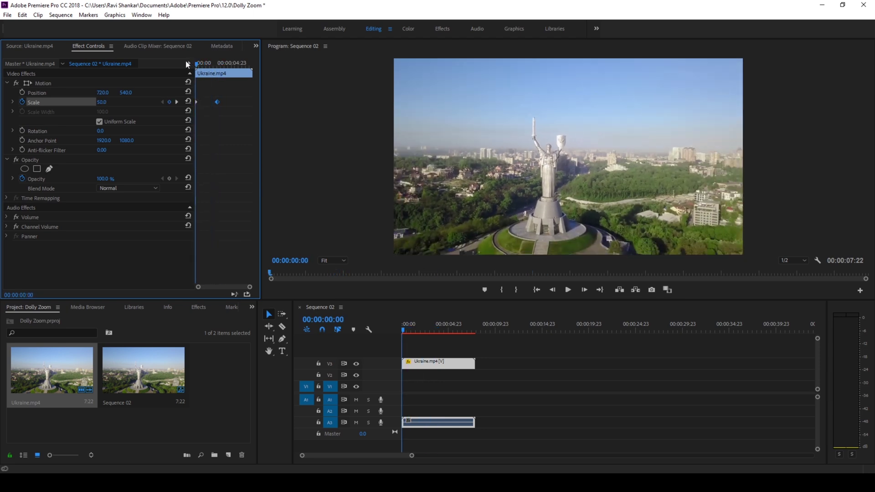
key(space)
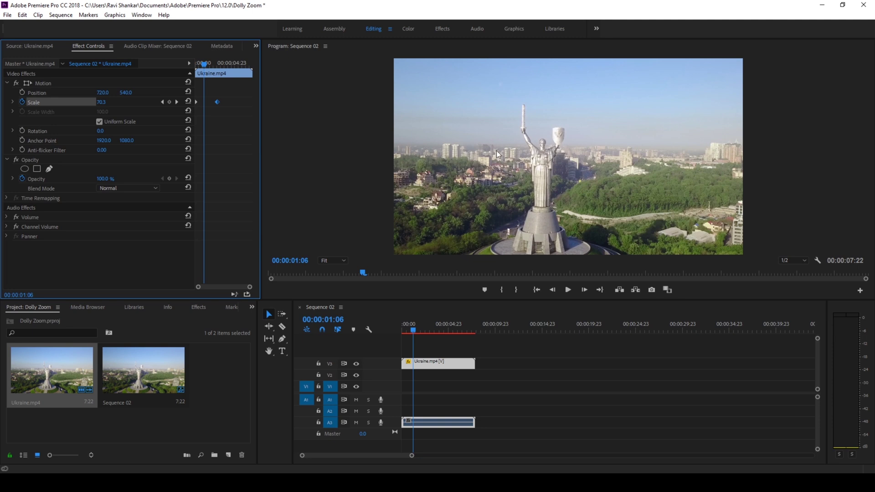
click(413, 330)
key(space)
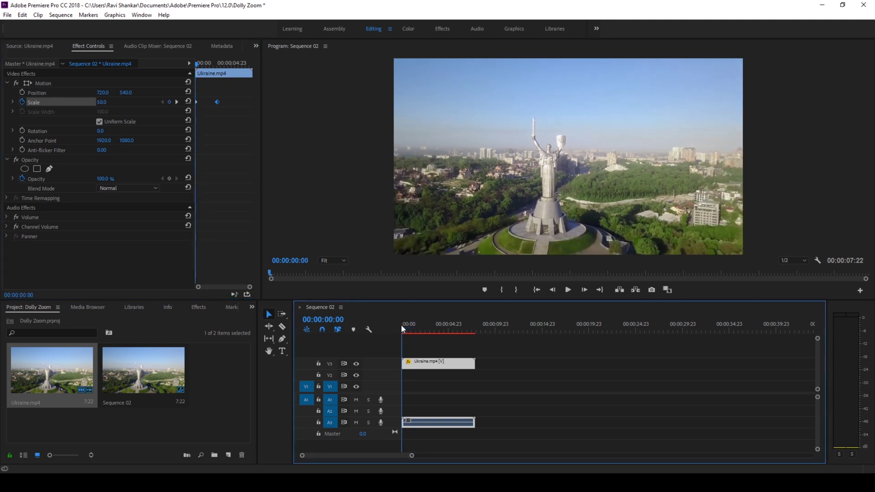
key(space)
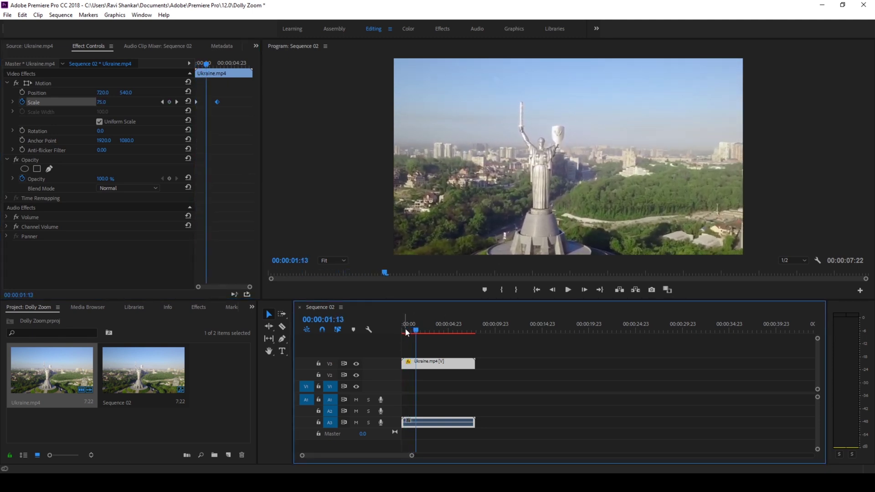
- Move the Scale 100 keyframe later toward the clip's end for a slower zoom
drag(218, 100, 253, 106)
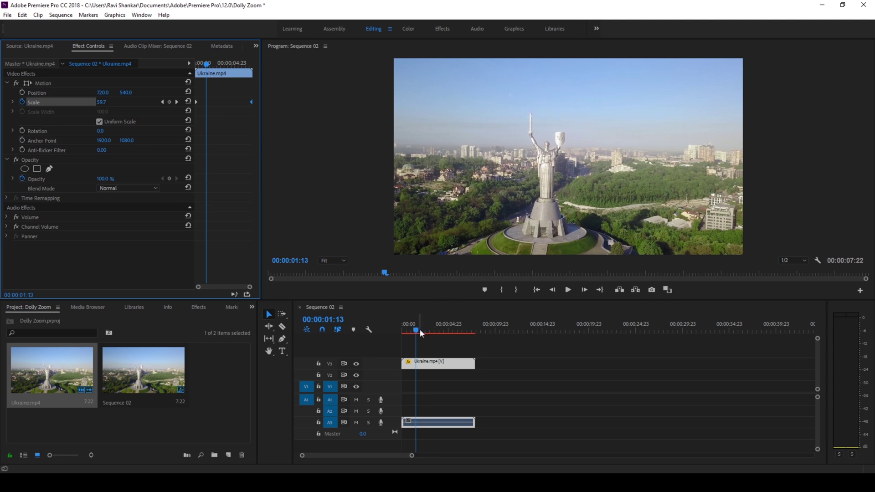
drag(415, 332, 400, 332)
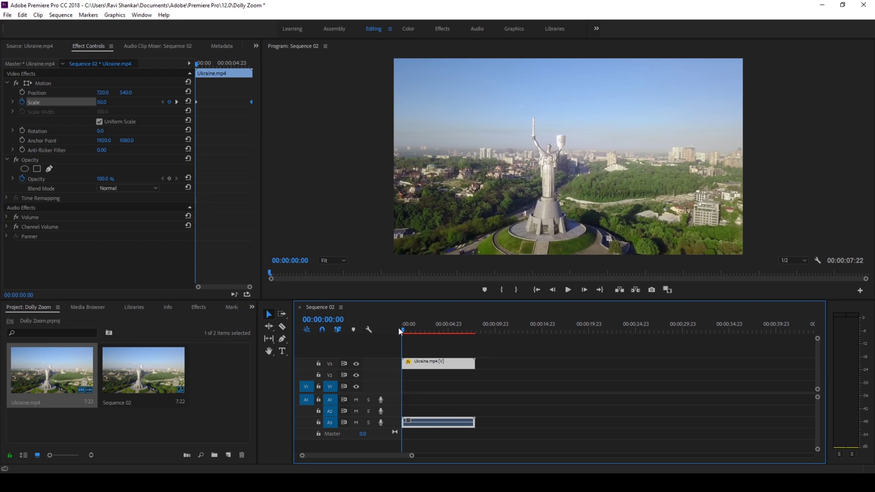
key(space)
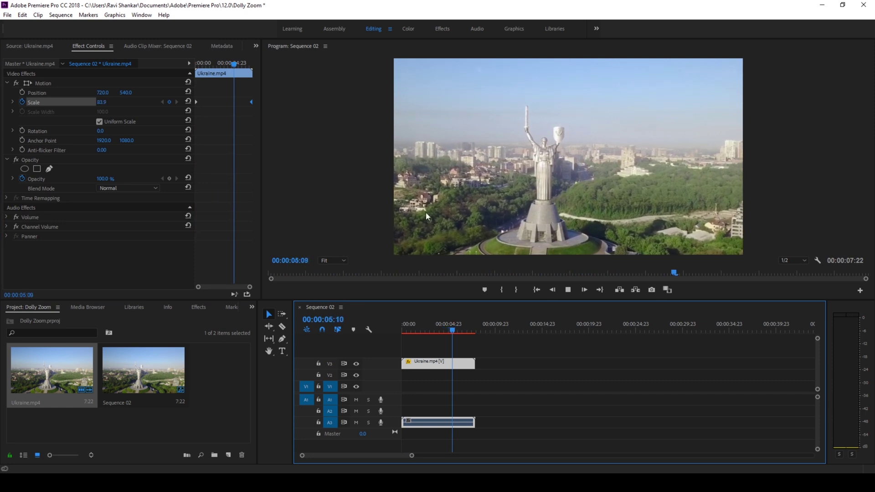
click(412, 327)
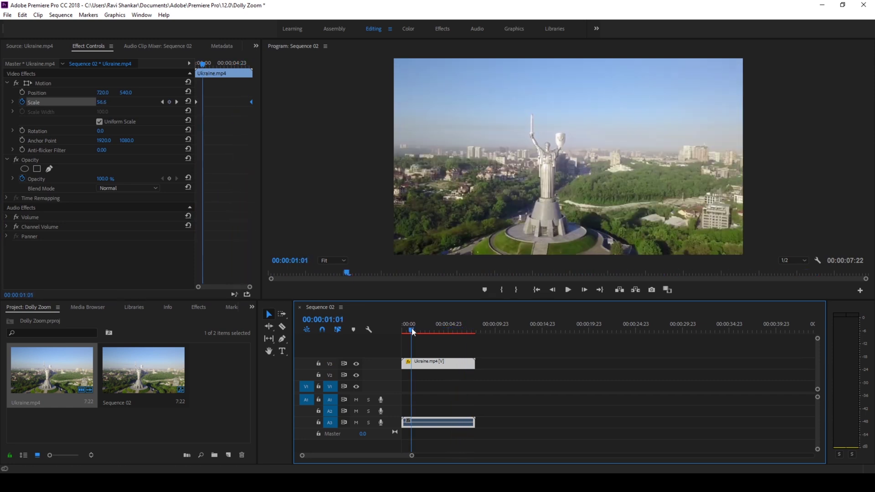
drag(412, 328, 404, 327)
key(space)
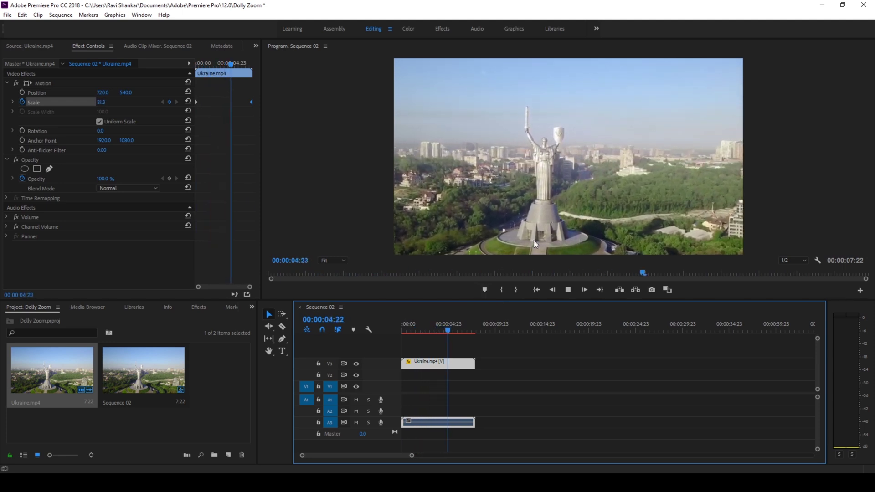
key(space)
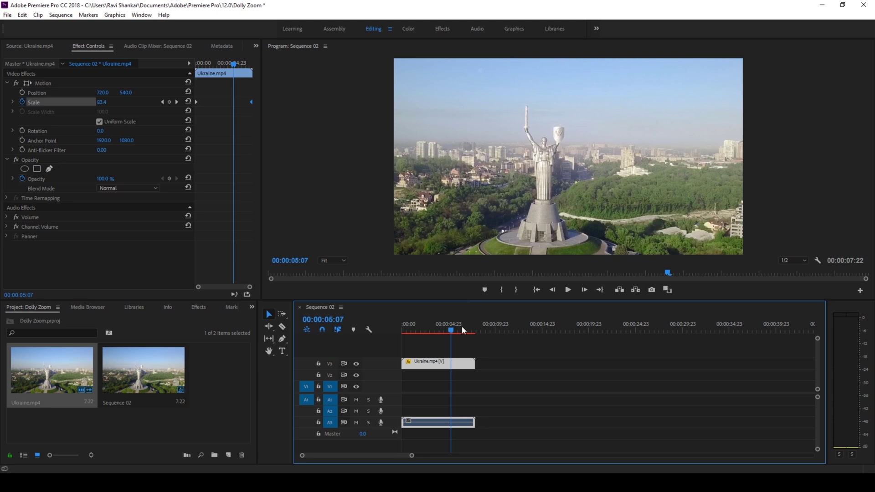
drag(452, 330, 392, 329)
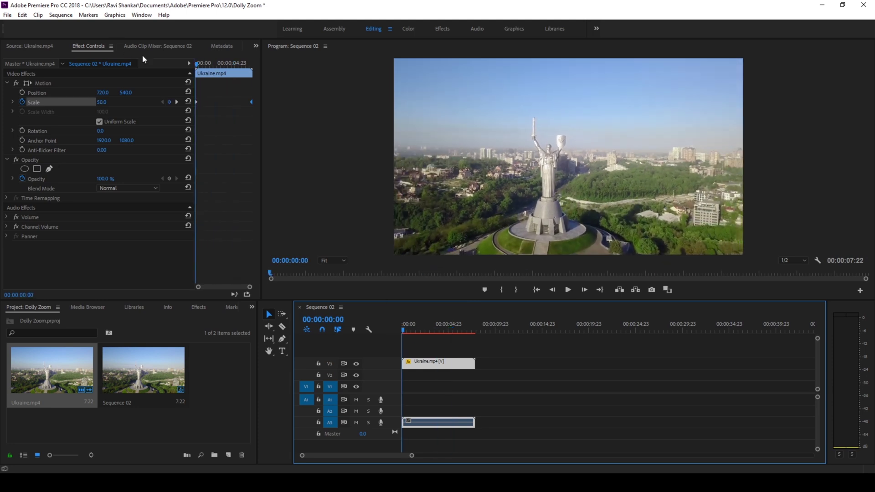
key(space)
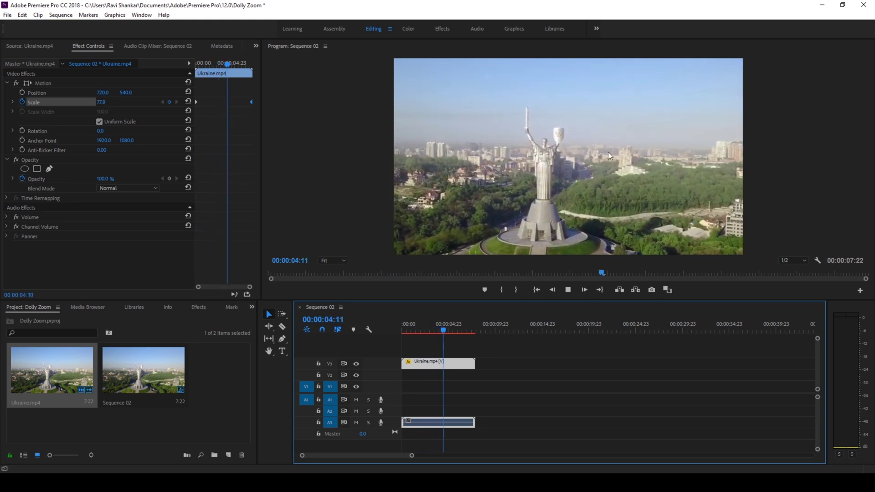
click(405, 331)
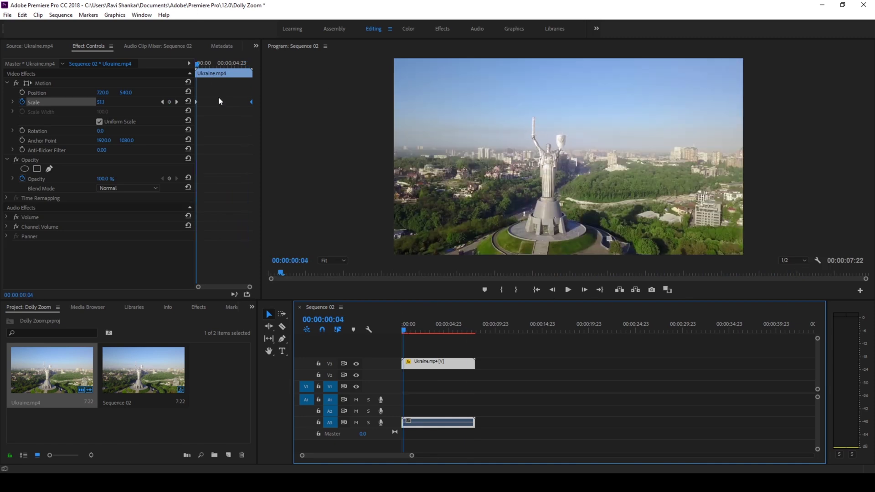
click(252, 104)
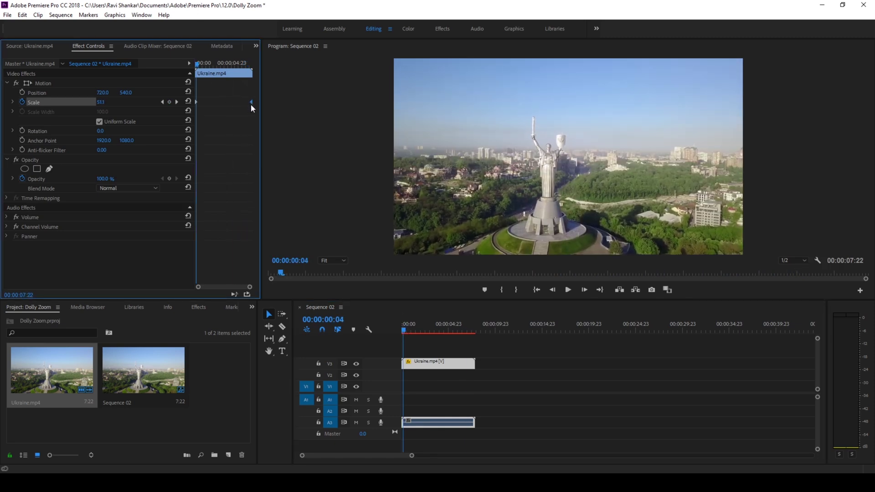
drag(253, 104, 249, 104)
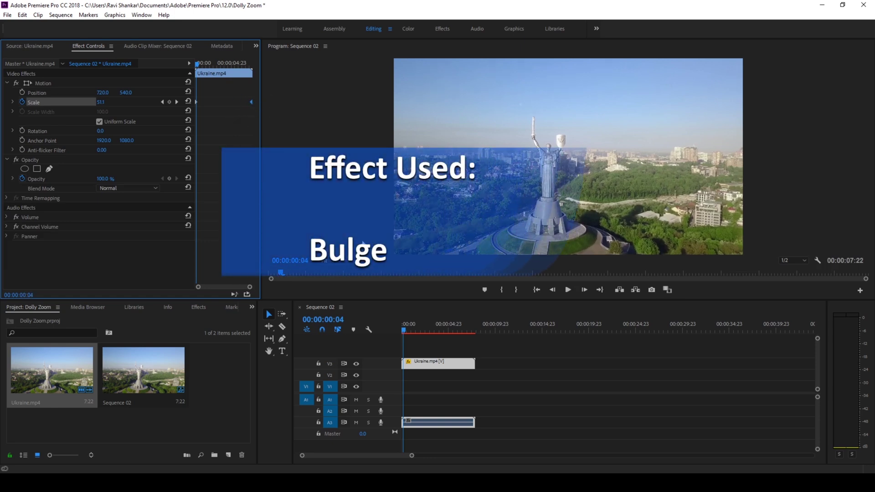
click(402, 331)
key(space)
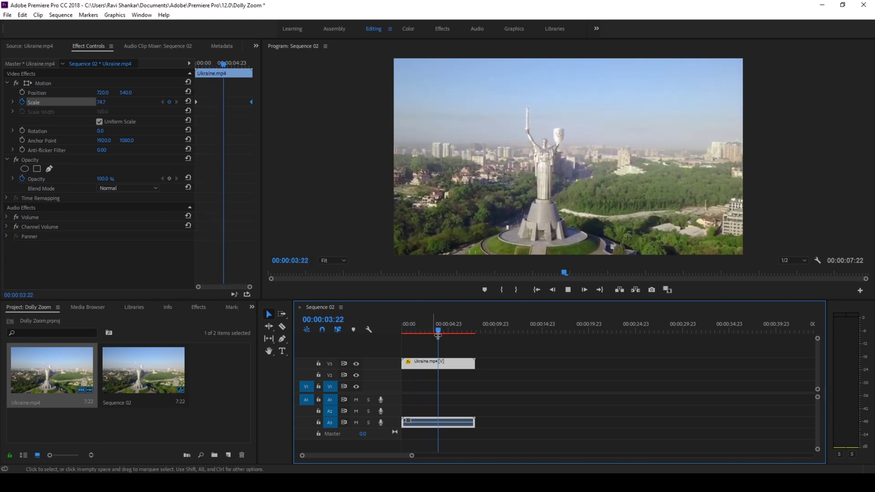
key(space)
click(410, 329)
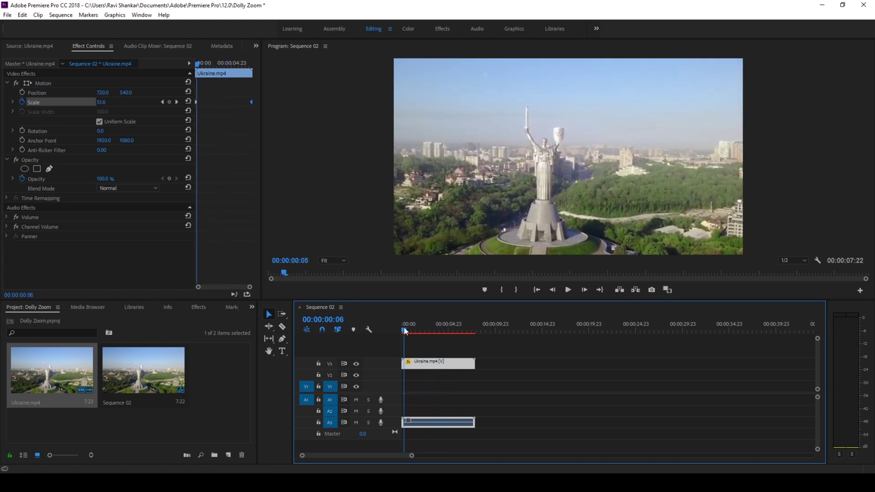
key(space)
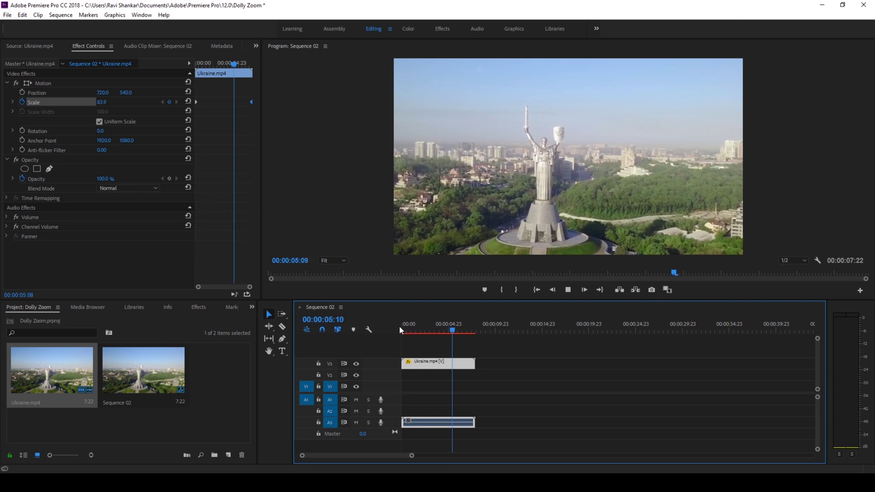
click(401, 330)
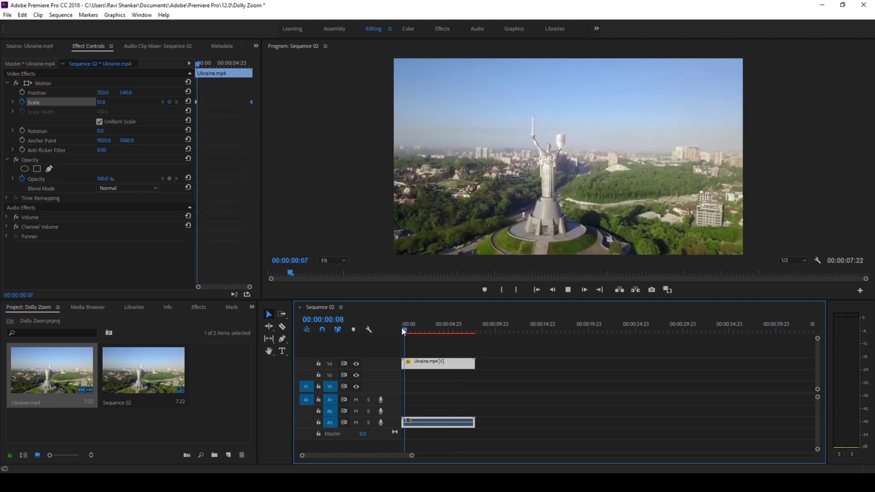